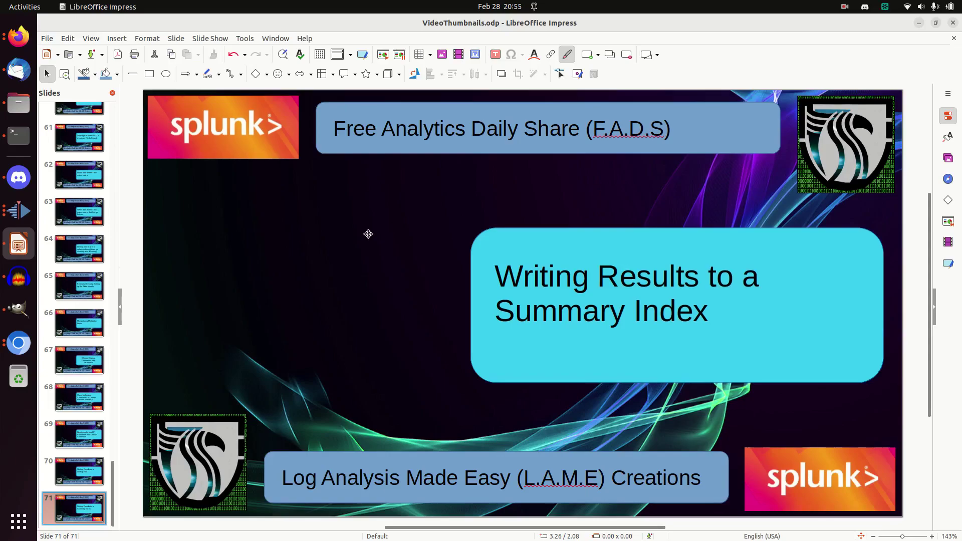
- Switch from the Impress title slide to the Splunk search in Firefox
click(25, 42)
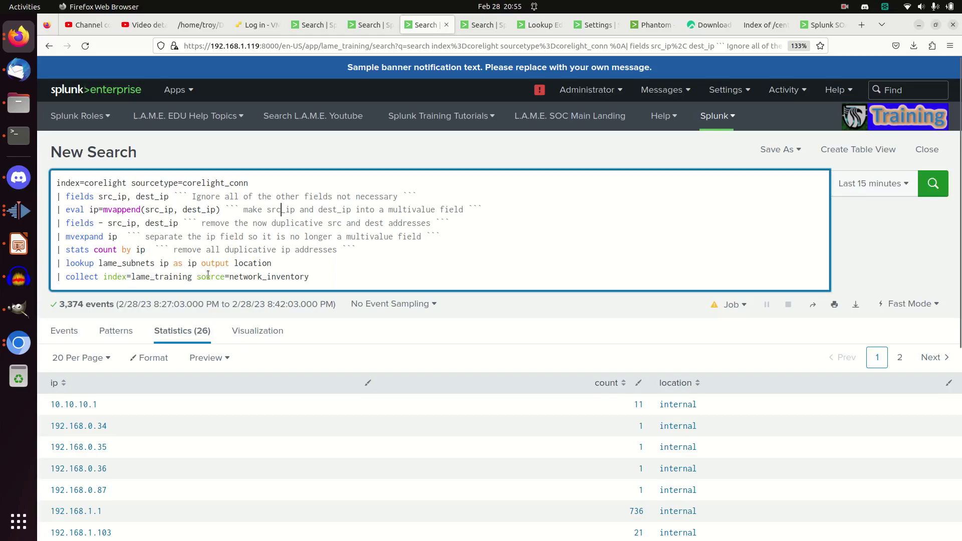
click(277, 277)
click(310, 275)
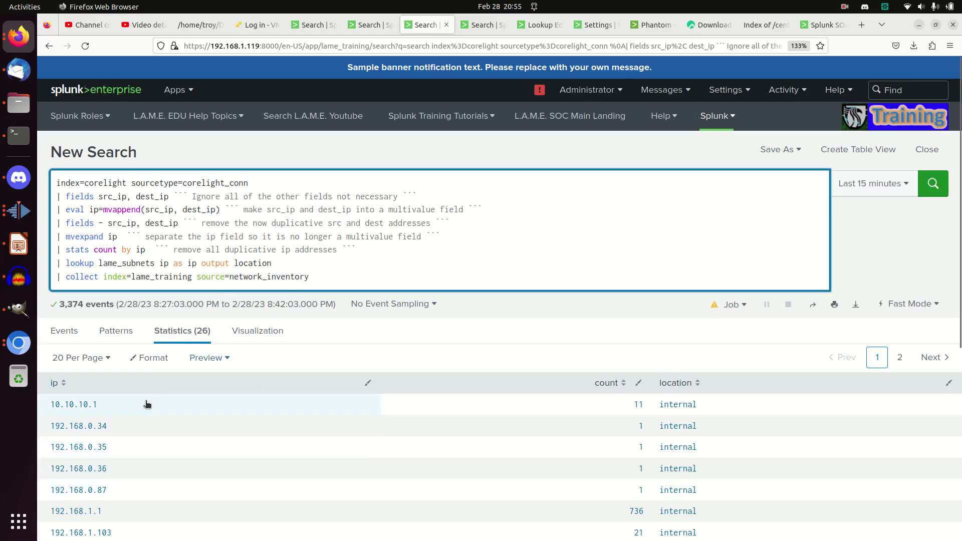
triple_click(337, 278)
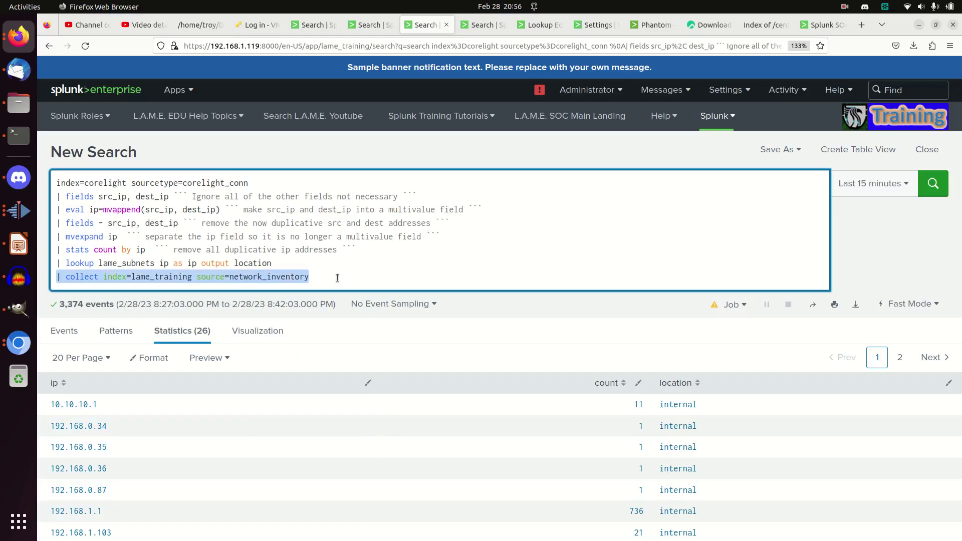
click(337, 278)
- Run the collect search into lame_training, leave a blank line after the lookup, and go to the next tab
key(Return)
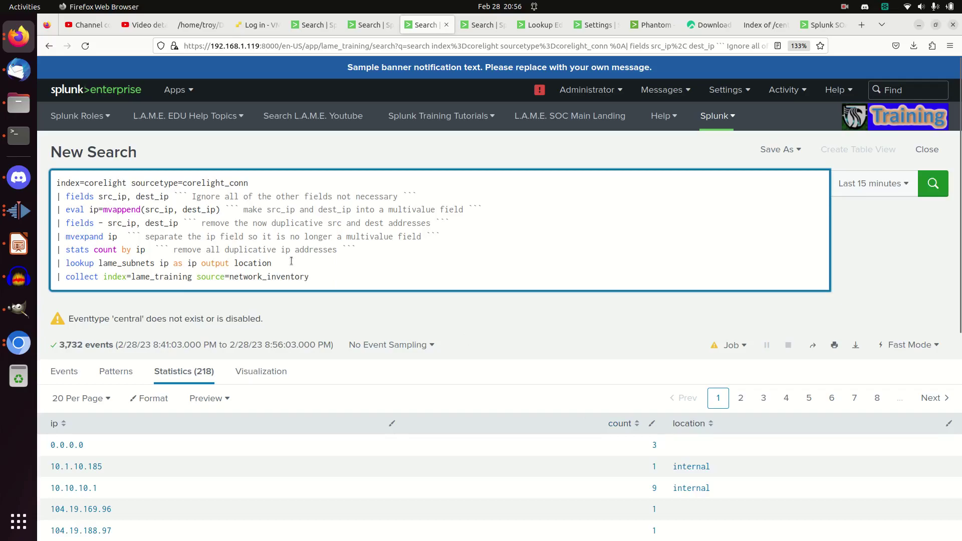
click(291, 261)
key(shift+Return)
text(| search)
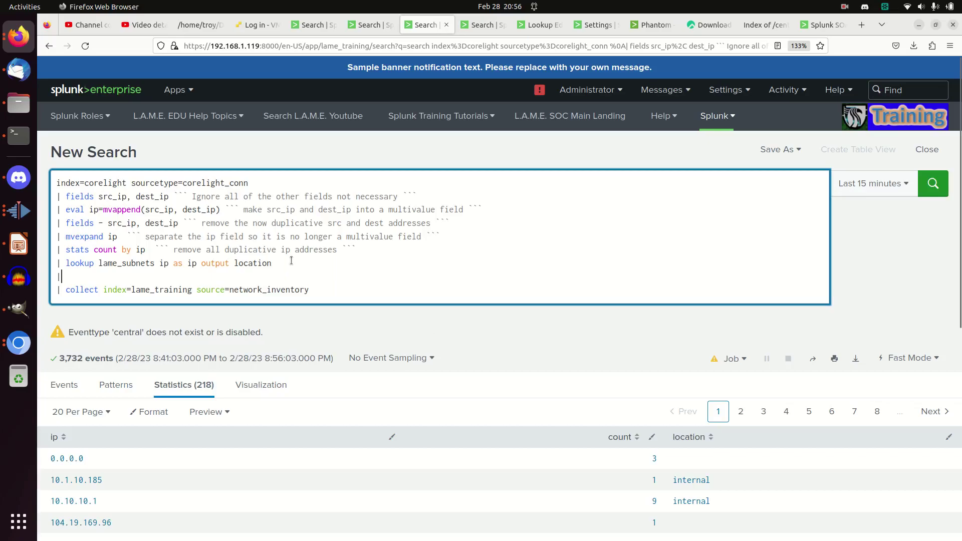
key(BackSpace)
key(BackSpace)
key(BackSpace)
key(BackSpace)
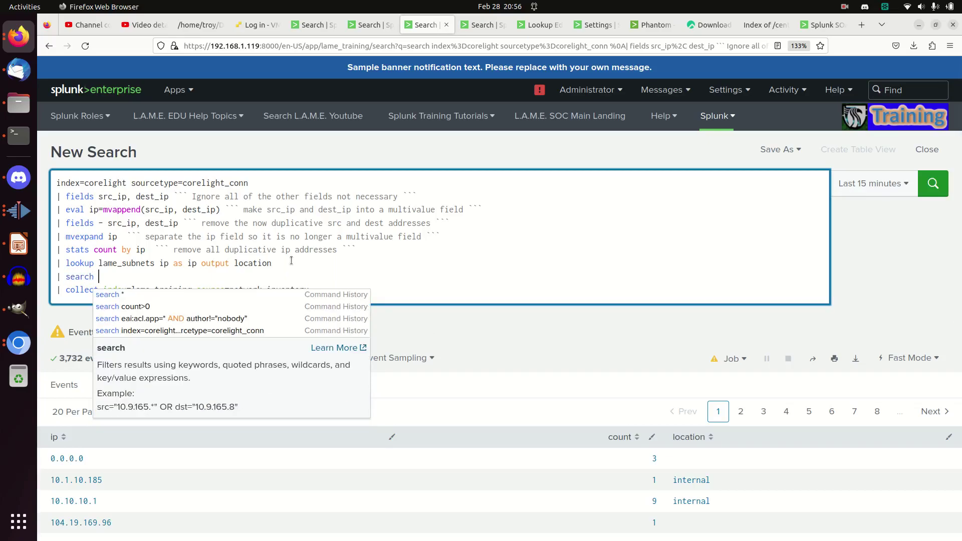
key(BackSpace)
key(BackSpace)
key(BackSpace)
key(BackSpace)
key(BackSpace)
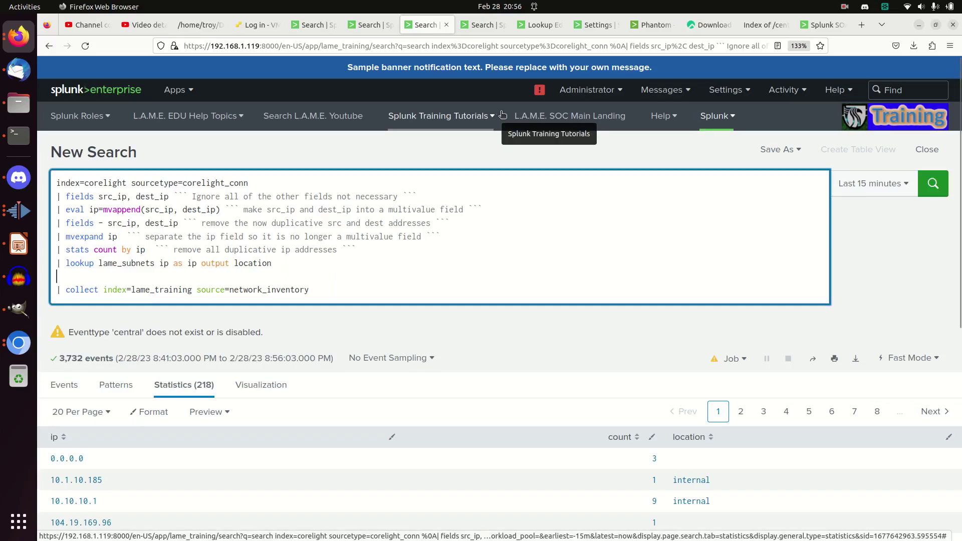
click(479, 31)
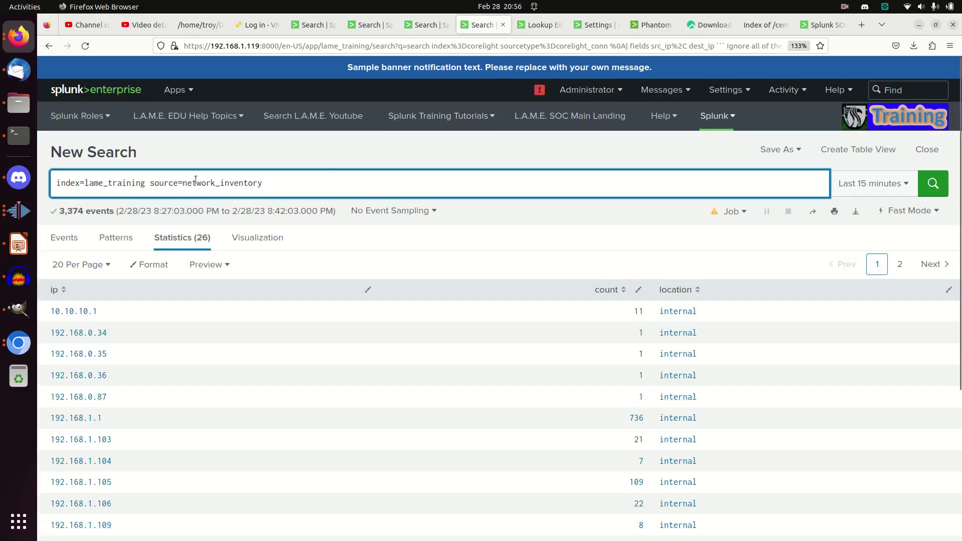
- Run the lame_training source=network_inventory query over the Last 24 hours
click(282, 178)
key(Return)
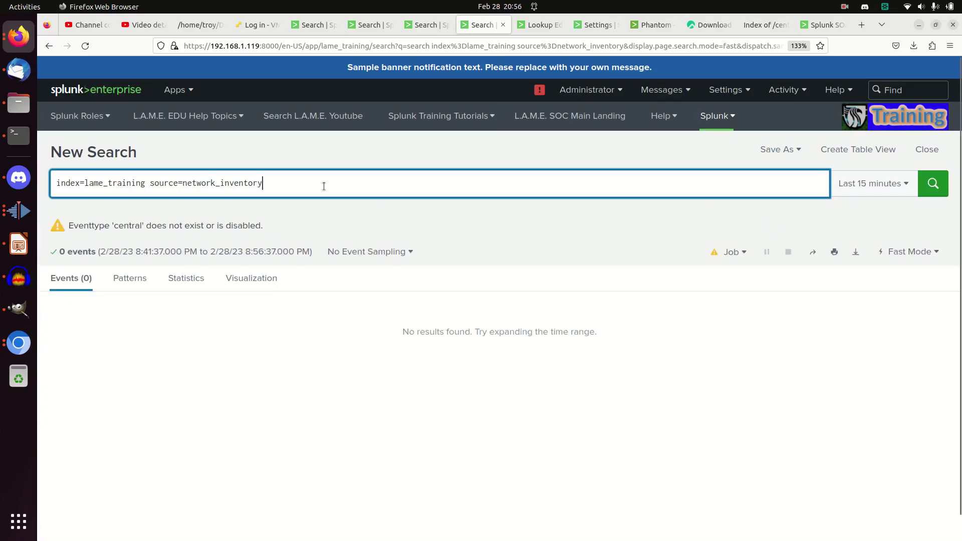
click(870, 183)
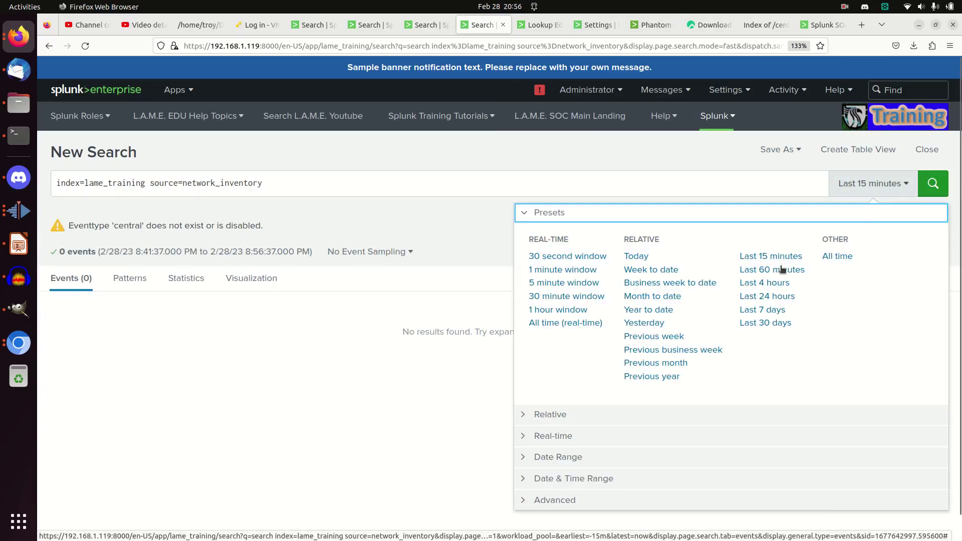
click(767, 296)
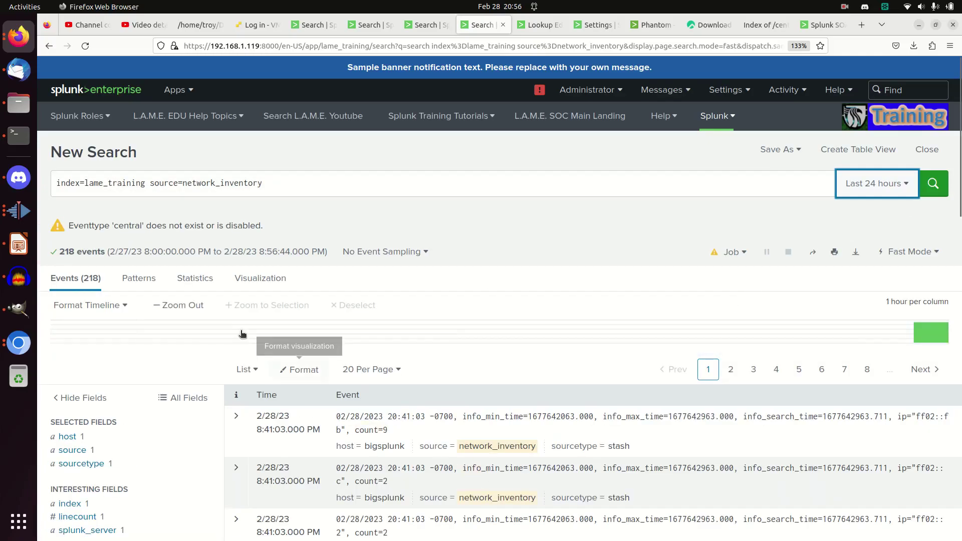
- Compare with the collect search tab, then expand and collapse the first event's ip and count fields
click(428, 32)
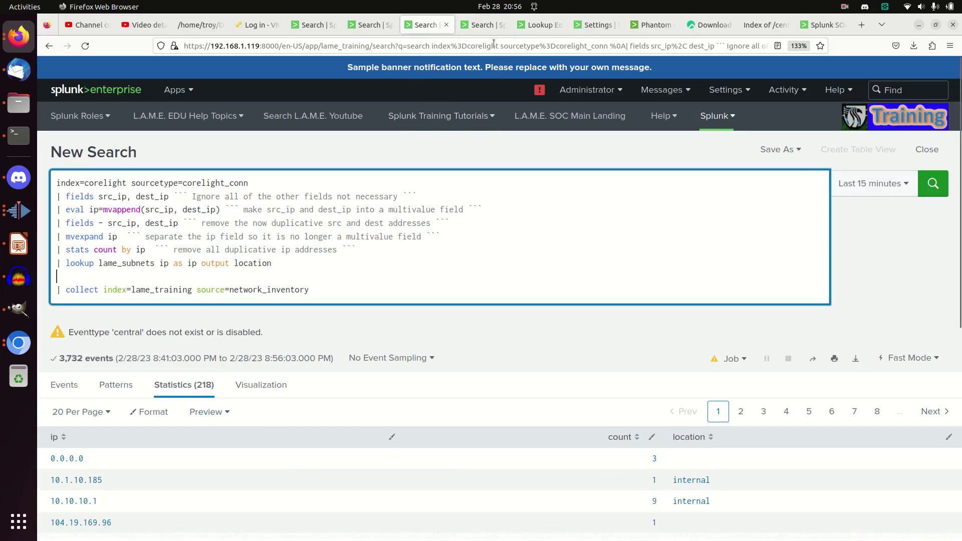
click(478, 25)
scroll(430, 450, down, 2)
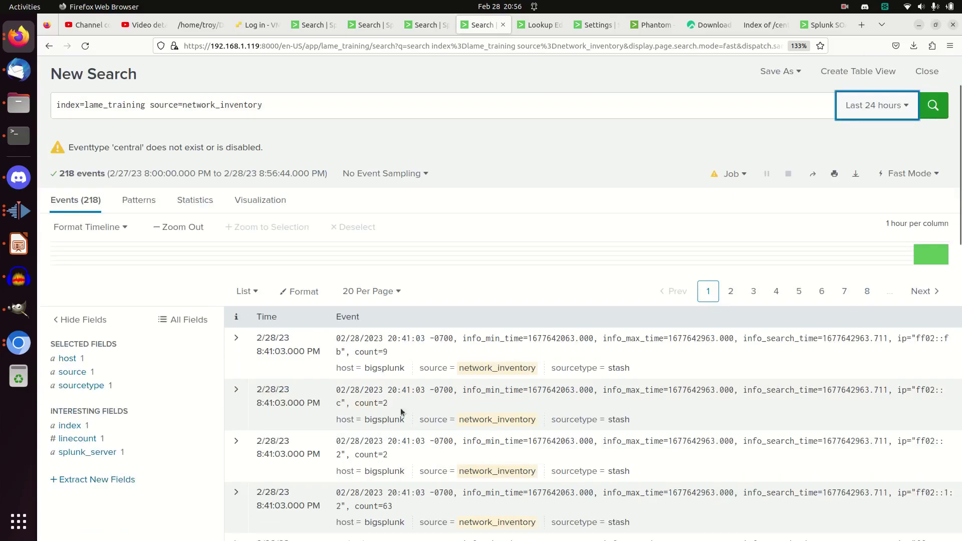
click(233, 345)
scroll(475, 494, down, 2)
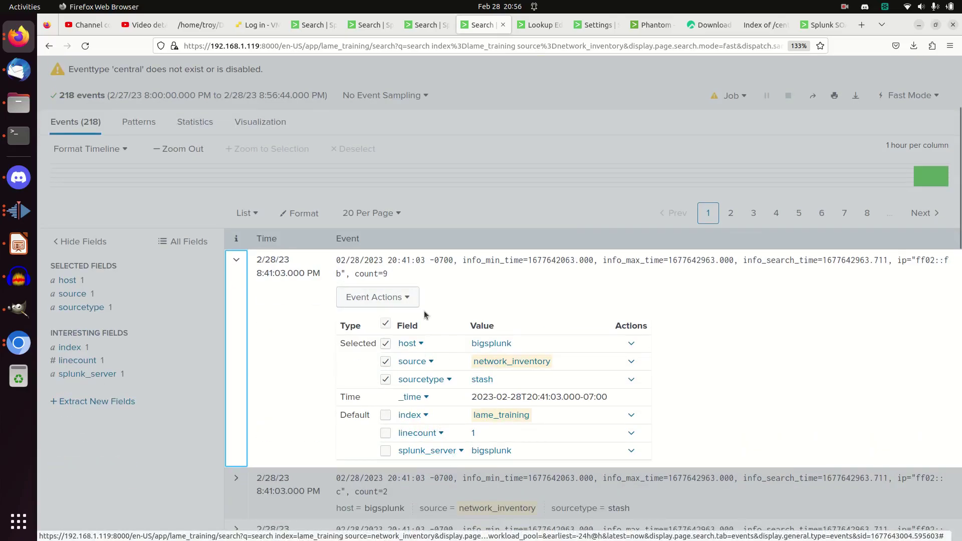
scroll(499, 266, up, 4)
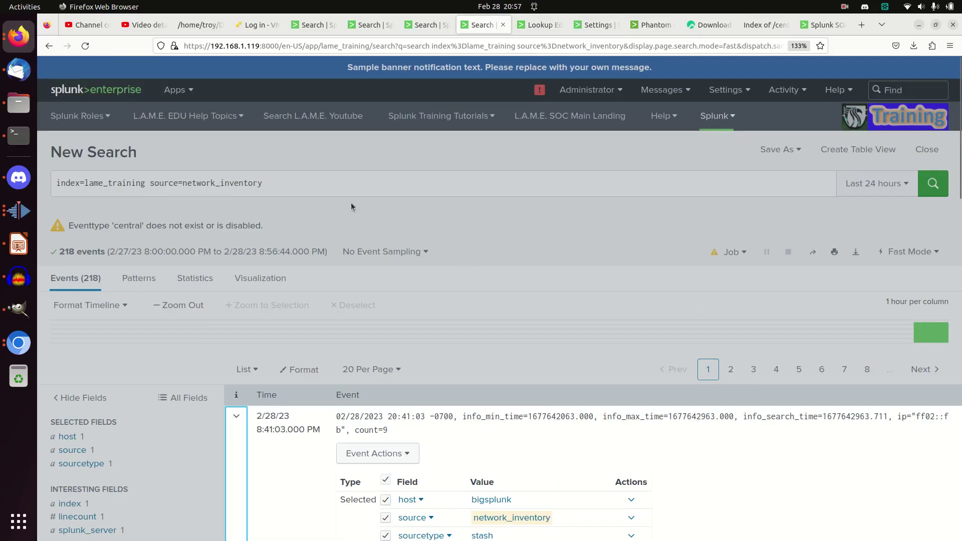
click(351, 203)
double_click(321, 178)
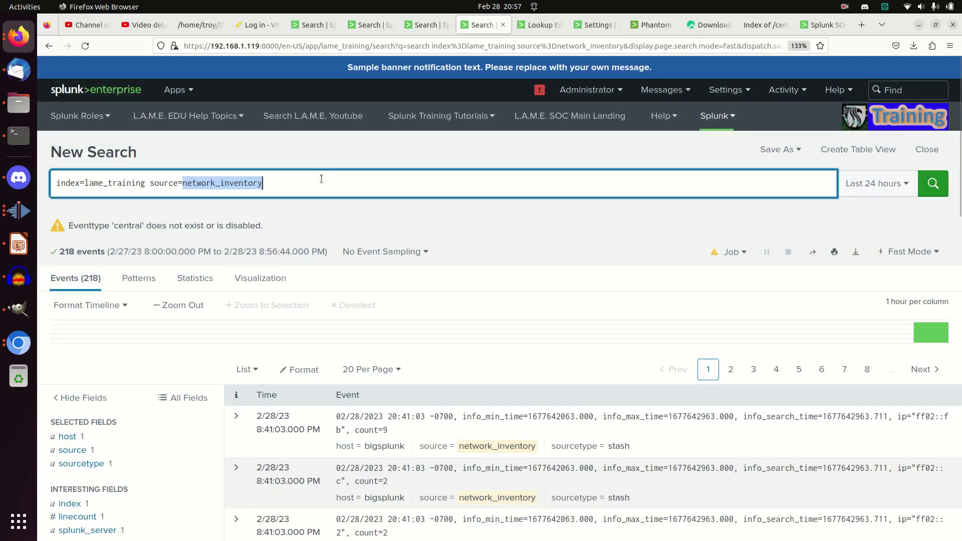